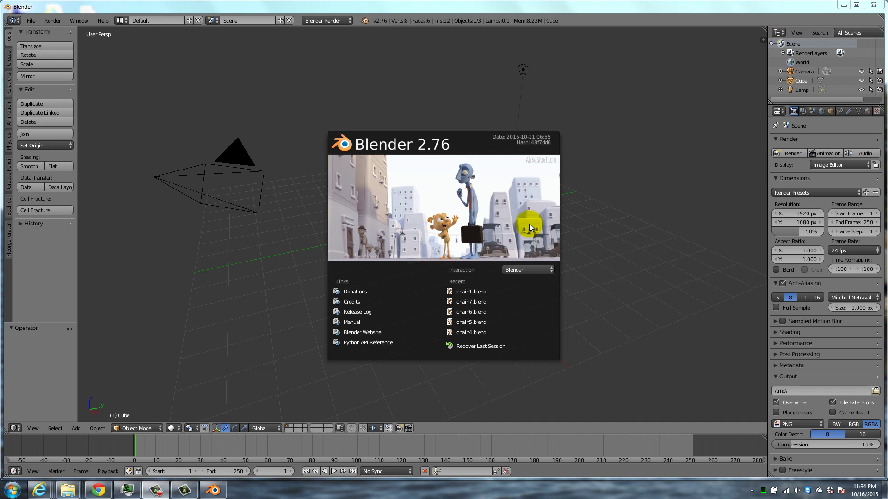
- Open chain1.blend from the splash screen's Recent list
click(477, 291)
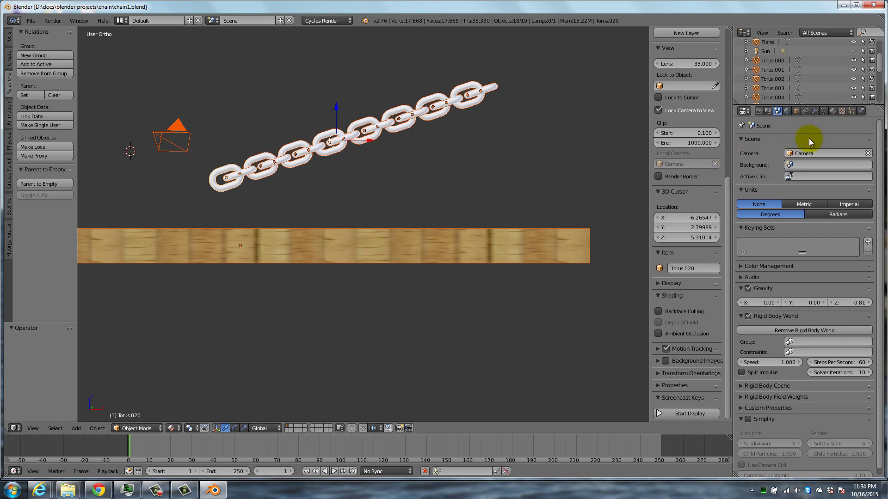
- Check the link's rigid body settings, then play and stop the animation at frame 89
click(861, 111)
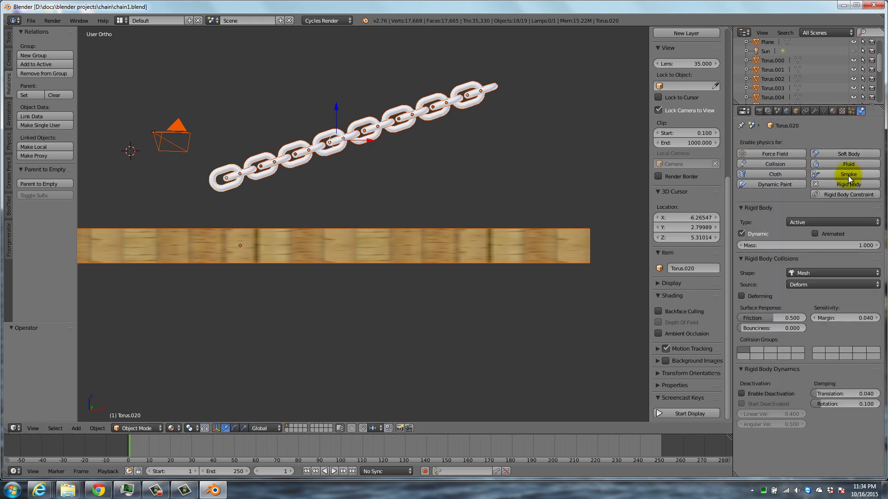
click(775, 111)
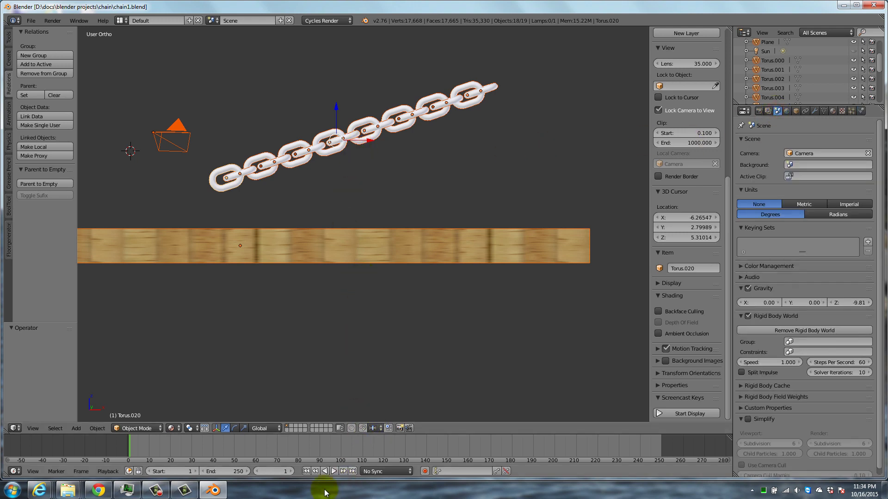
click(333, 470)
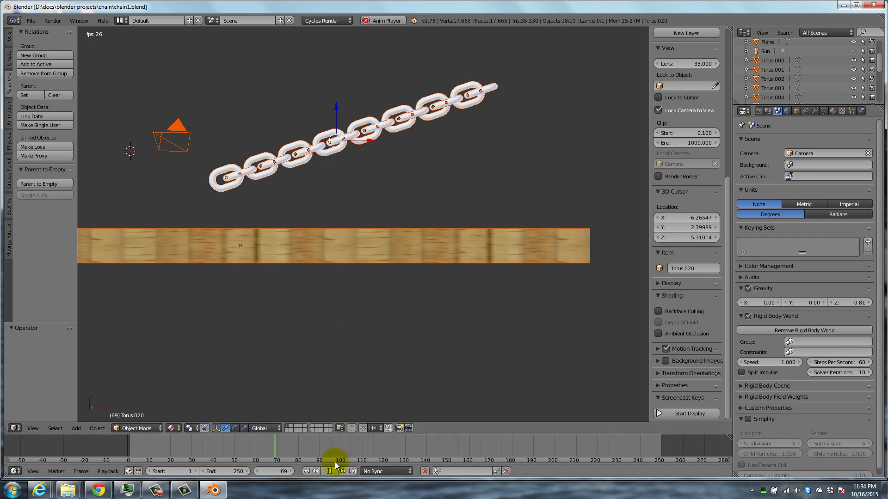
click(329, 471)
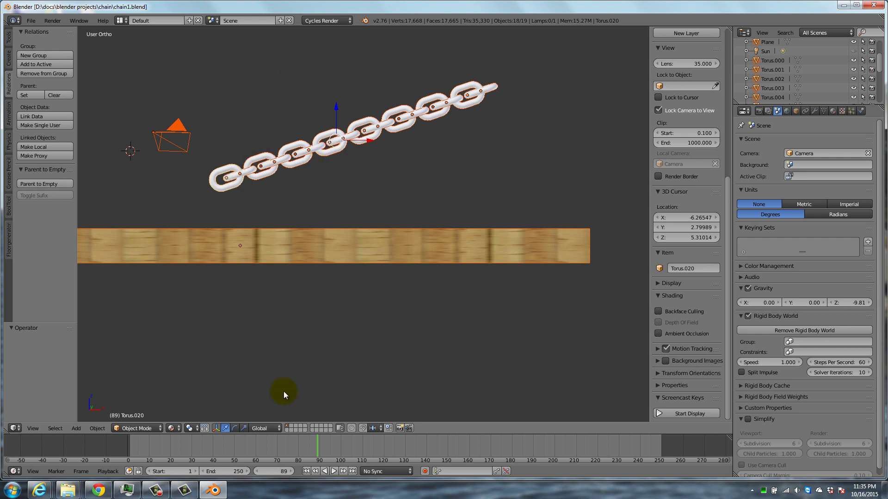
- Scrub to frame 59, briefly play and stop, then jump back to frame 1
drag(315, 447, 252, 446)
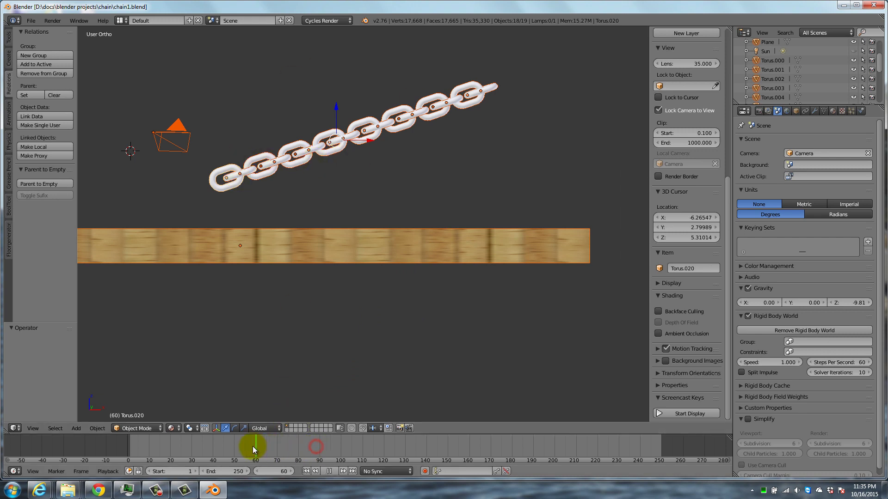
click(332, 473)
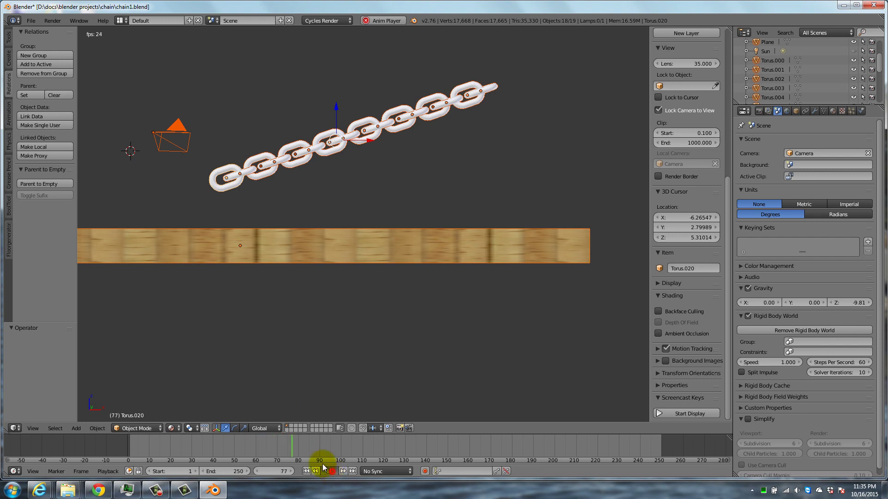
click(332, 473)
click(307, 472)
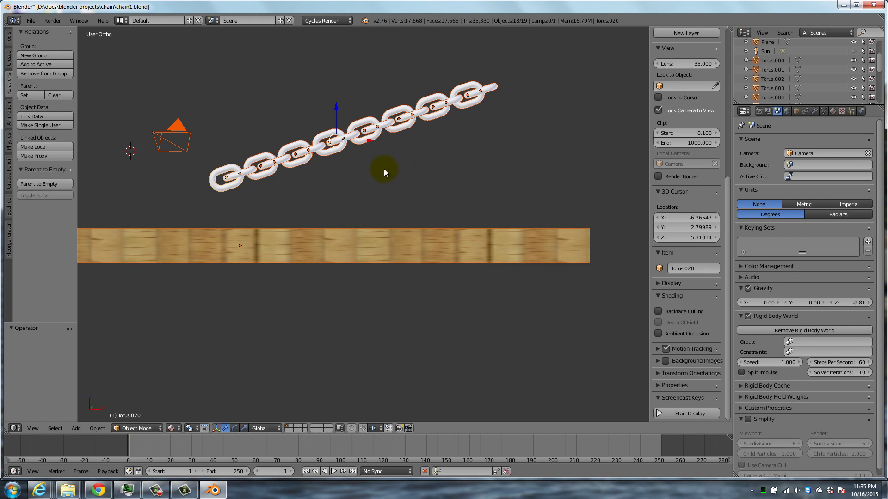
- Deselect everything, then lasso-select all the torus chain links
key(a)
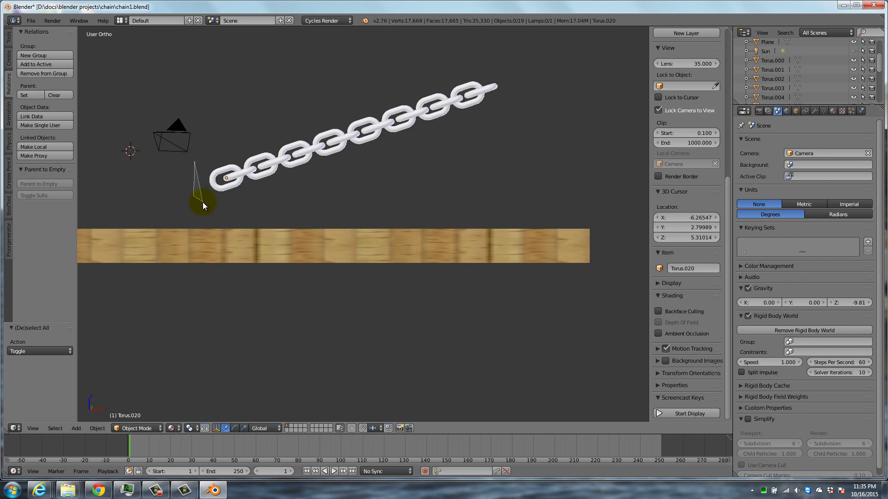
mouse_move(203, 205)
ctrl+mouse_down()
mouse_move(486, 144)
mouse_move(503, 62)
ctrl+mouse_up()
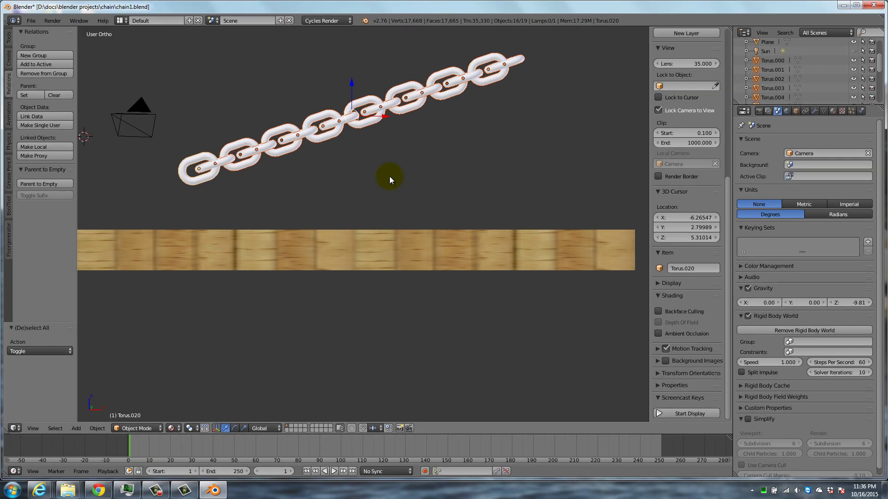
scroll(387, 180, down, 1)
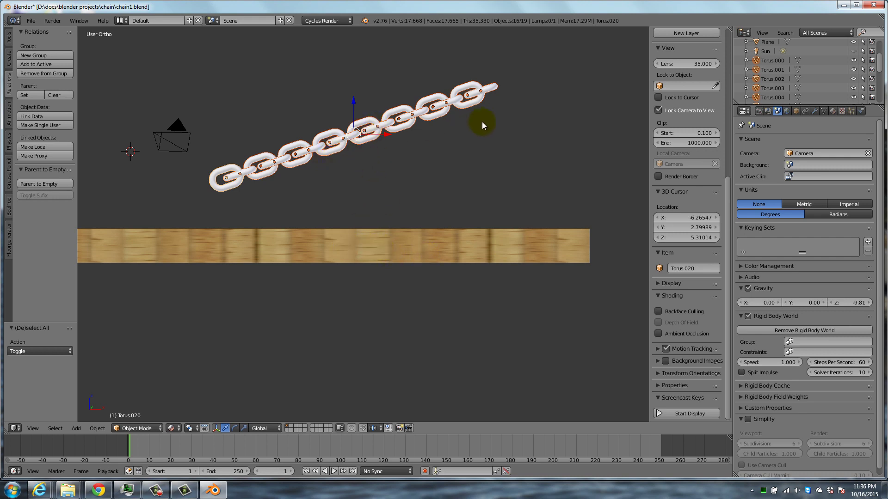
- Add the wooden plank to the selected links and group them all as 'Group'
right_click(396, 249)
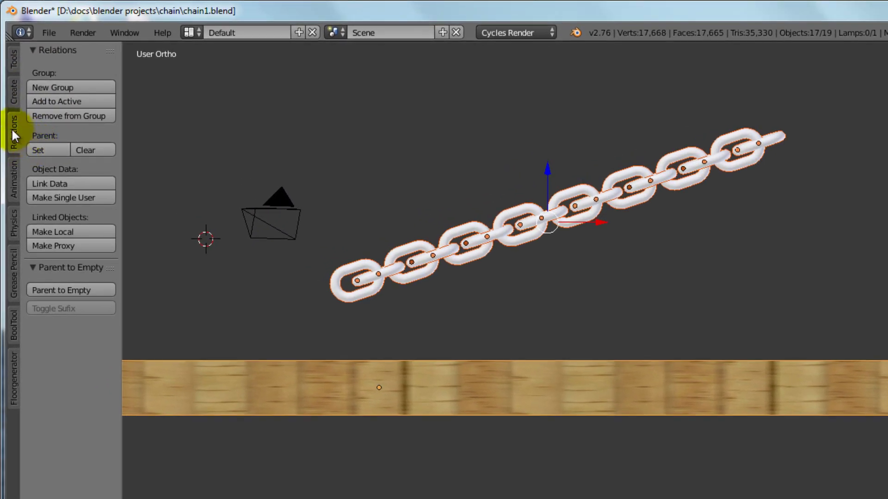
click(15, 137)
click(63, 87)
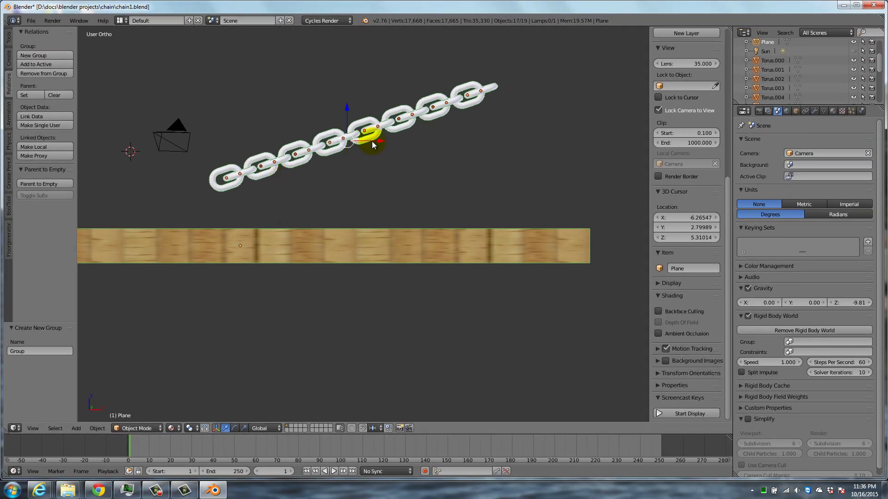
scroll(355, 187, up, 1)
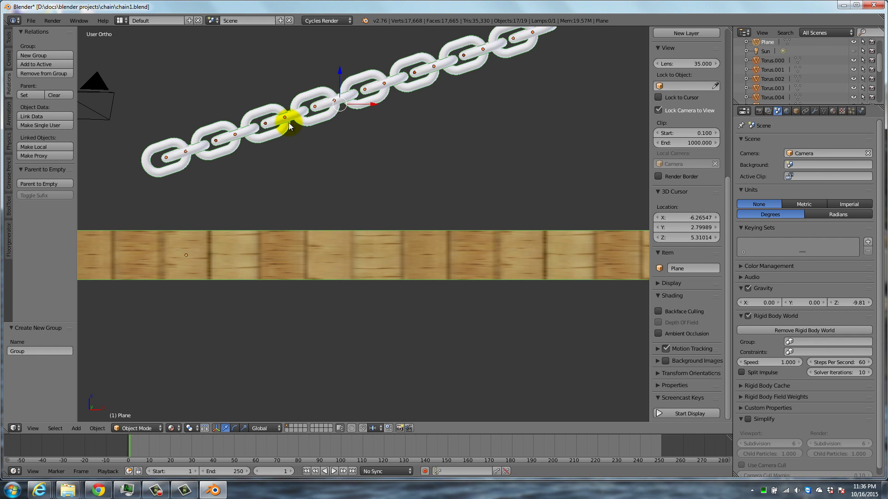
scroll(285, 153, down, 2)
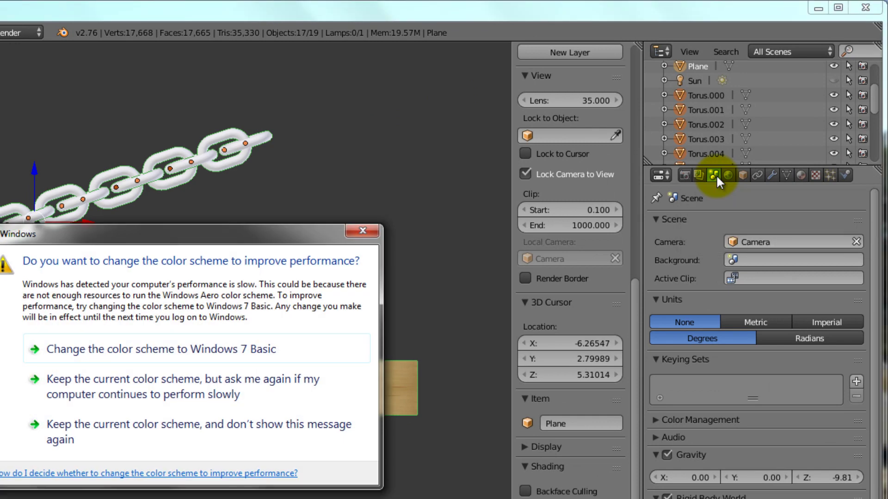
- Set the Rigid Body World group to 'Group' in the Scene properties
click(356, 233)
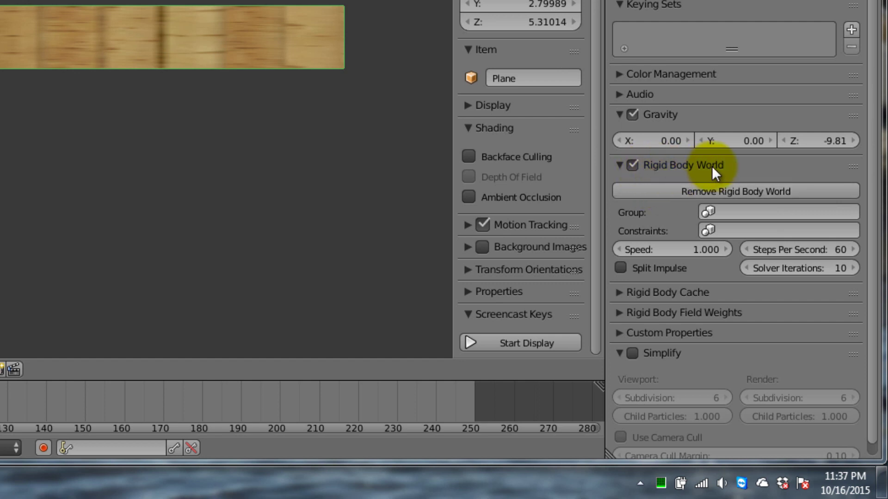
click(709, 212)
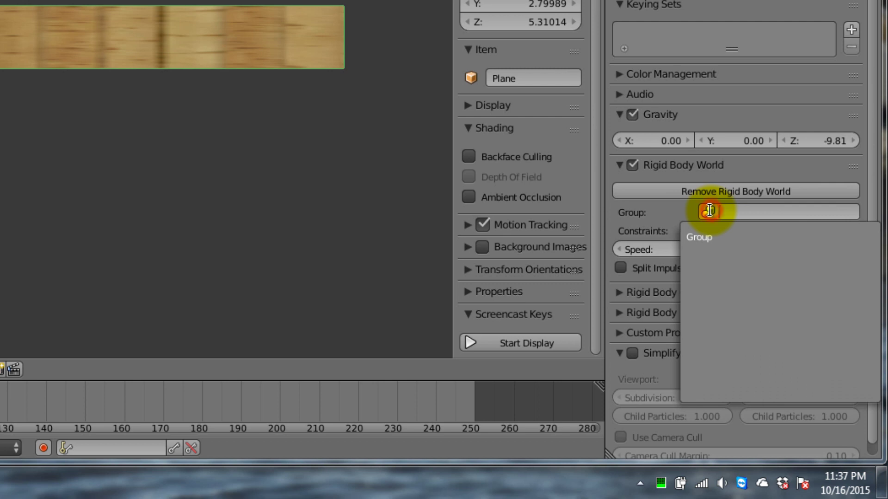
click(706, 237)
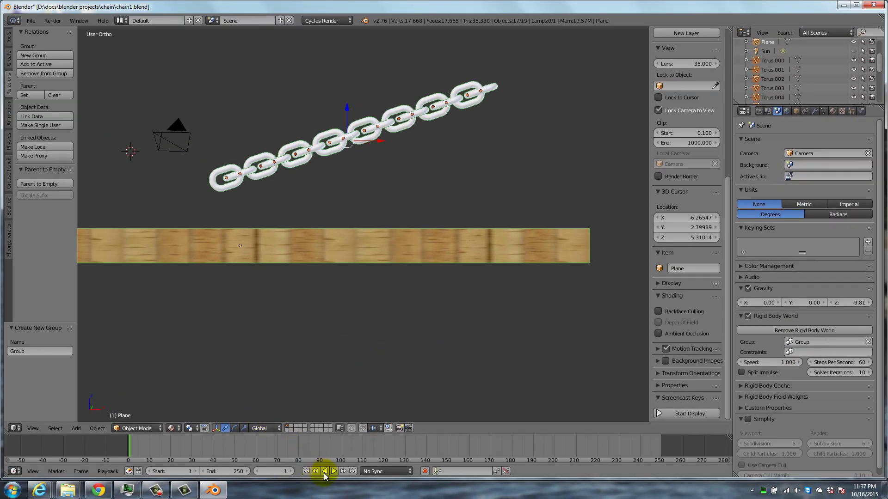
- Play the simulation and stop at frame 44 with the chain draped on the plank
click(331, 472)
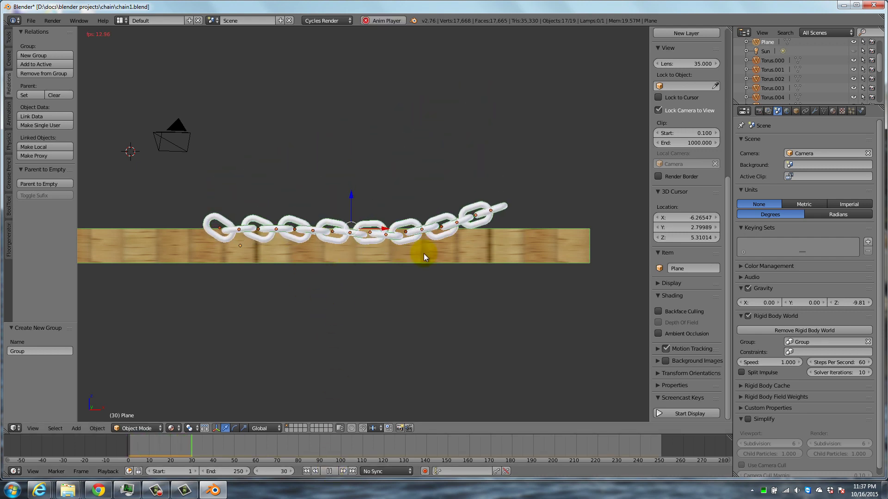
click(331, 472)
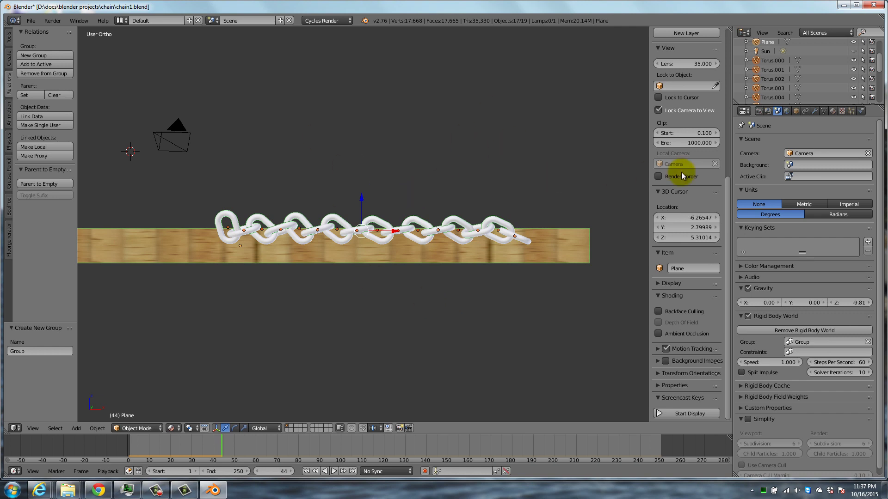
- Show the plank's physics: a passive rigid body with mesh collision
click(860, 112)
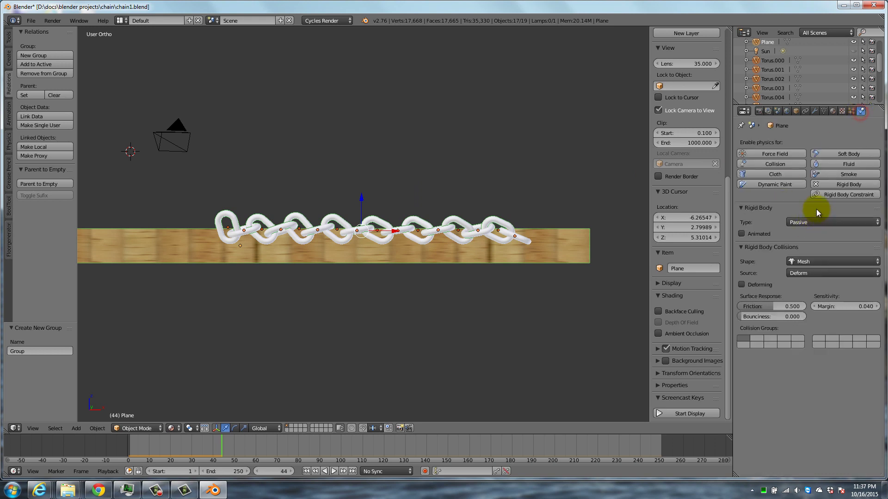